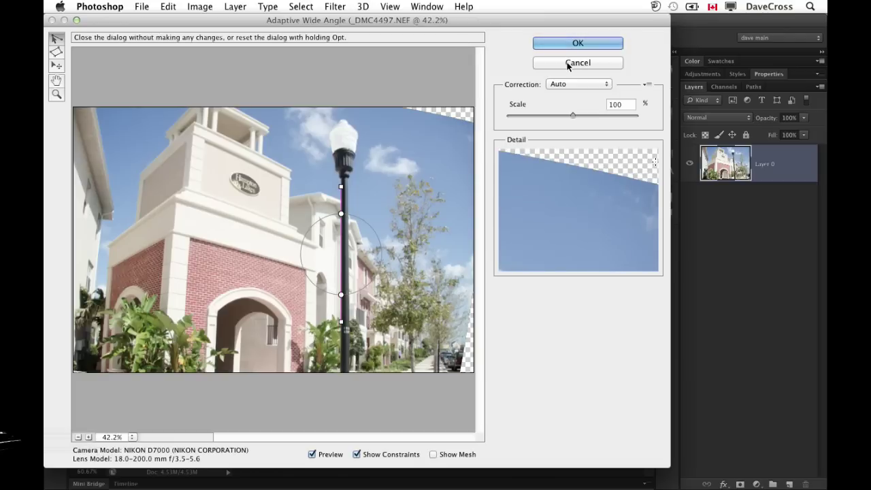
Cancel the Adaptive Wide Angle correction of _DMC4497.NEF and switch to the dance.jpg document
left_click(567, 65)
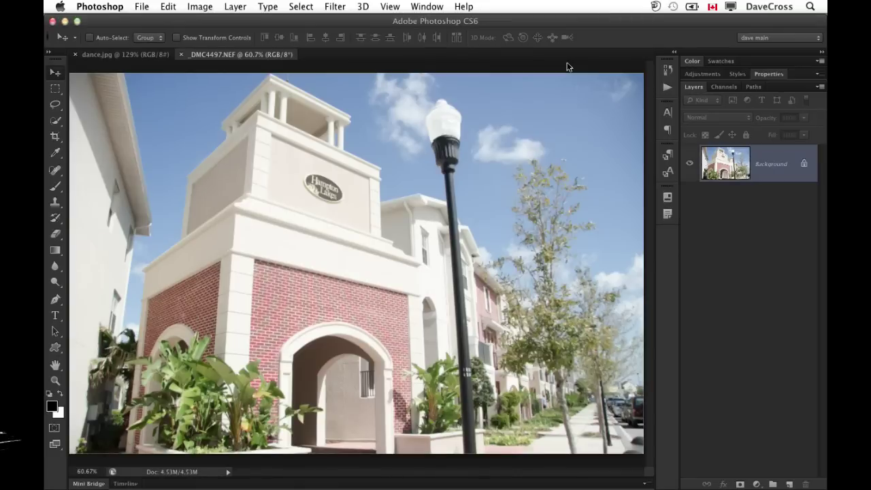
left_click(155, 53)
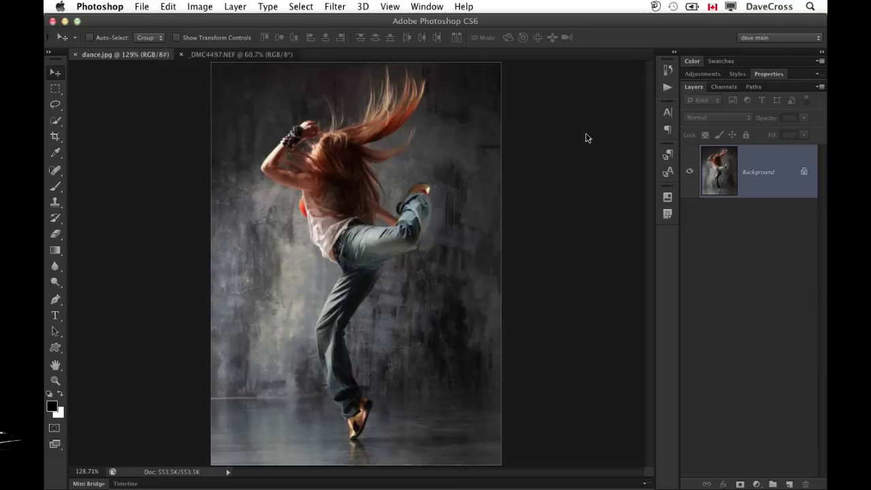
Convert the Background layer of dance.jpg to a Smart Object and open the Adaptive Wide Angle filter on it
right_click(753, 181)
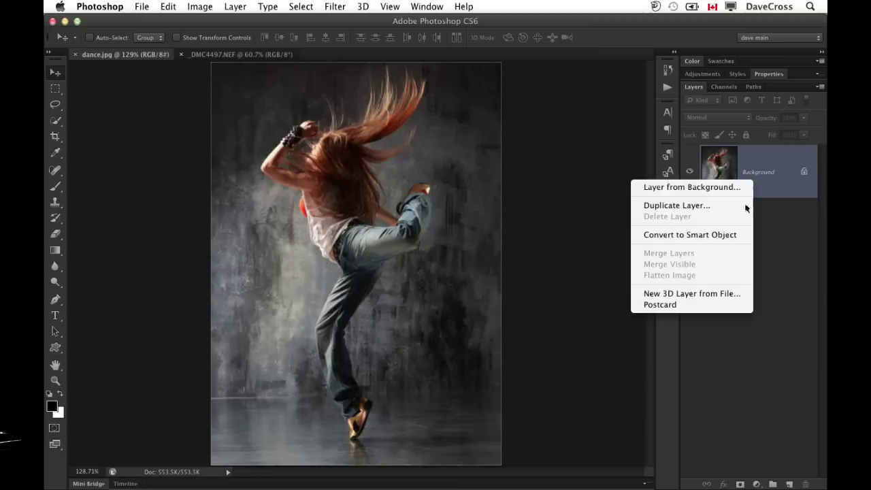
left_click(735, 235)
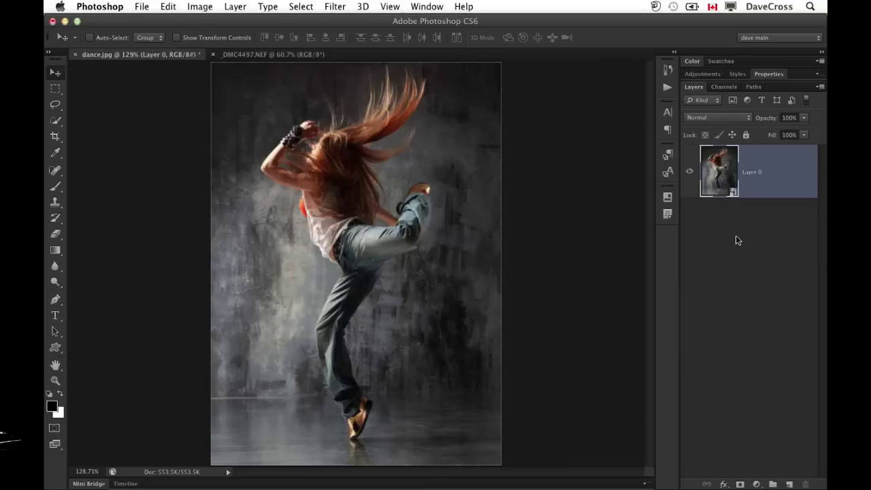
left_click(332, 6)
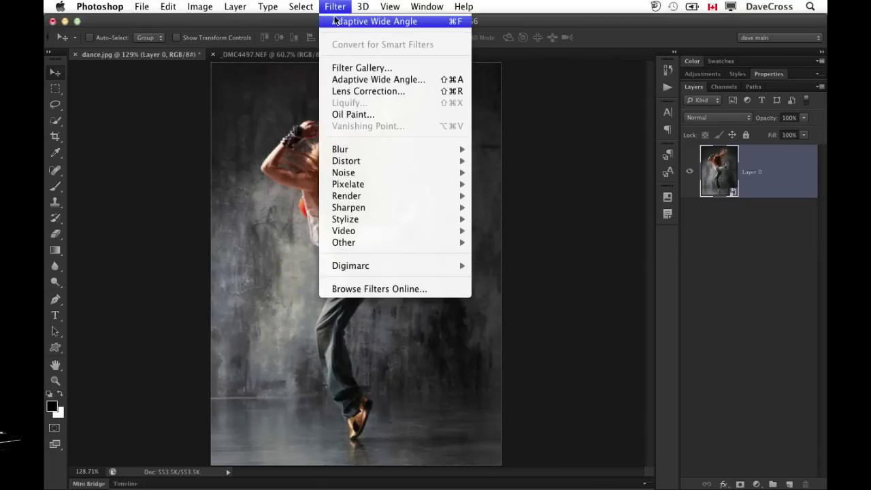
left_click(344, 80)
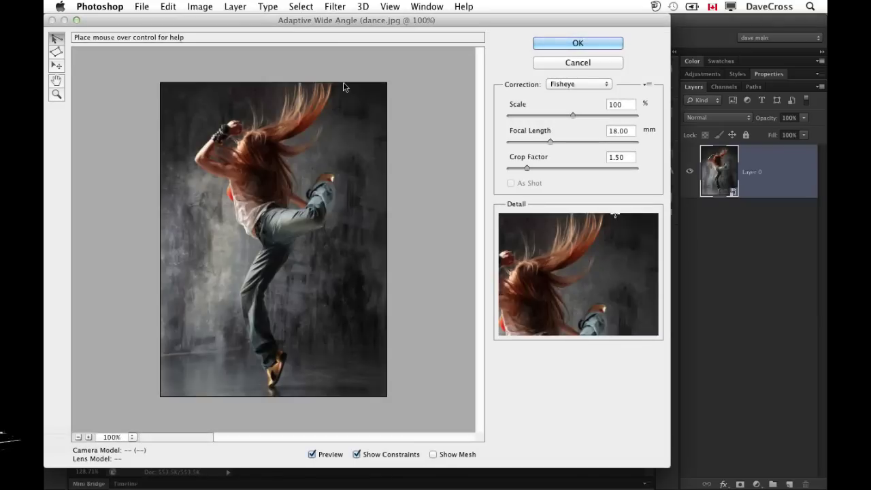
Try the Perspective, Auto and Full Spherical correction models for the dancer image and return the correction to Fisheye
left_click(577, 84)
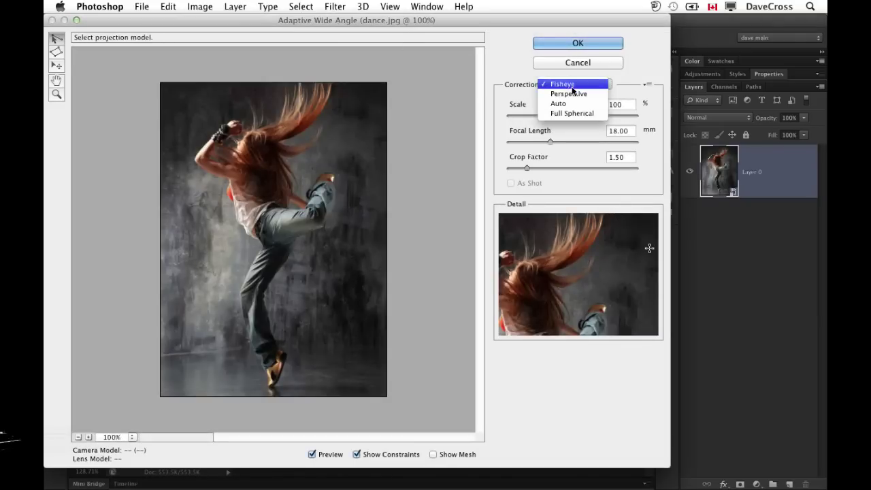
left_click(571, 94)
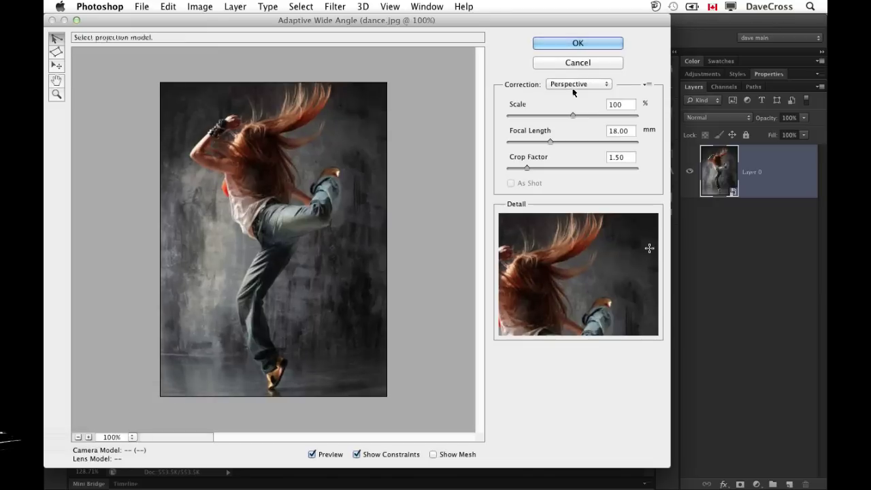
left_click(573, 84)
left_click(573, 93)
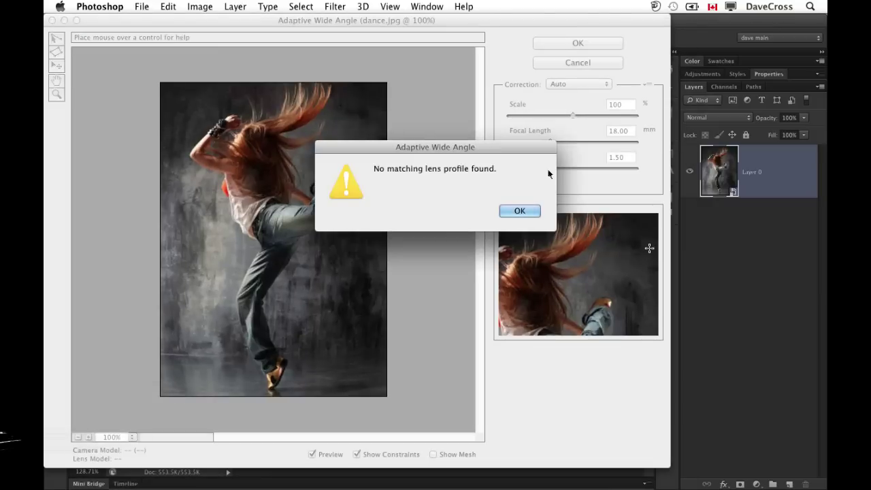
left_click(528, 212)
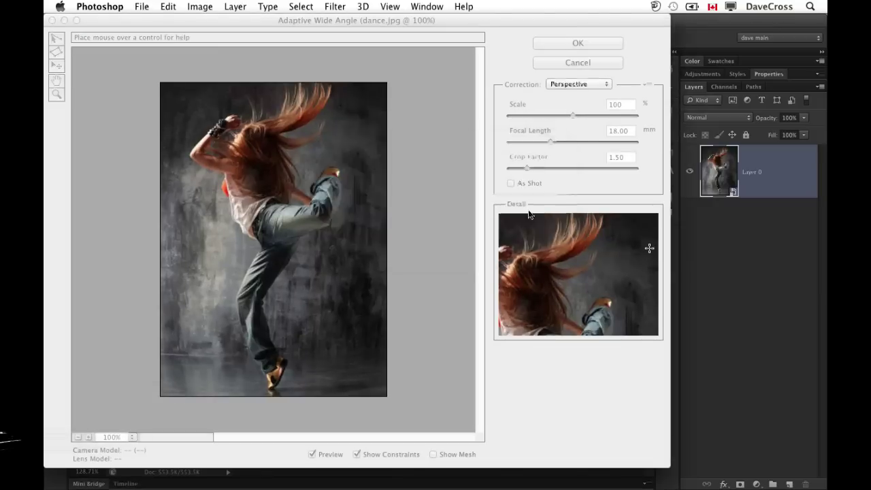
left_click(558, 84)
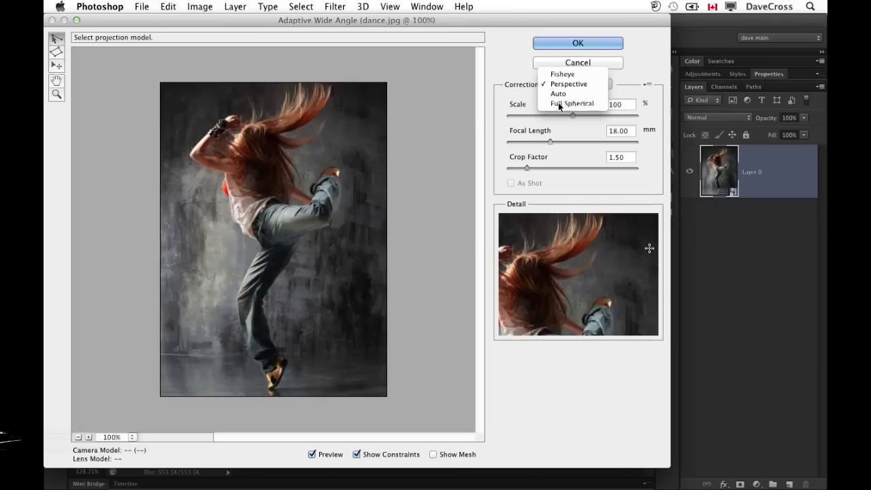
left_click(558, 104)
left_click(520, 211)
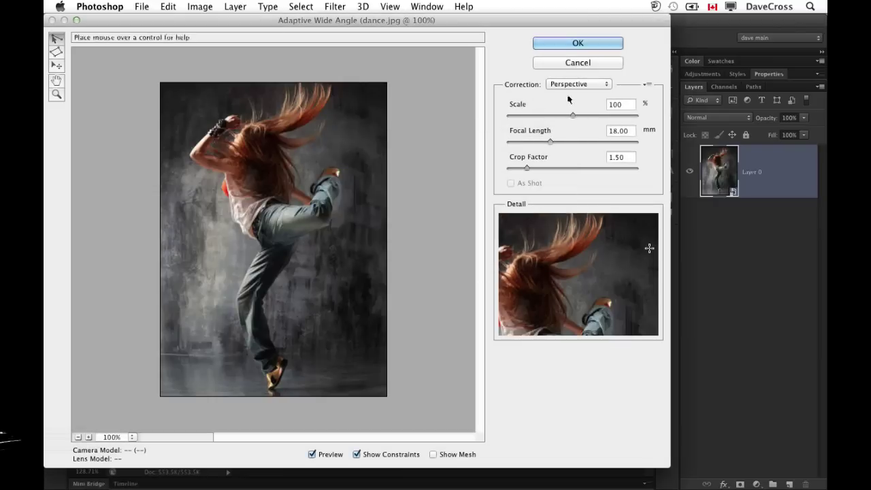
left_click(569, 84)
left_click(561, 74)
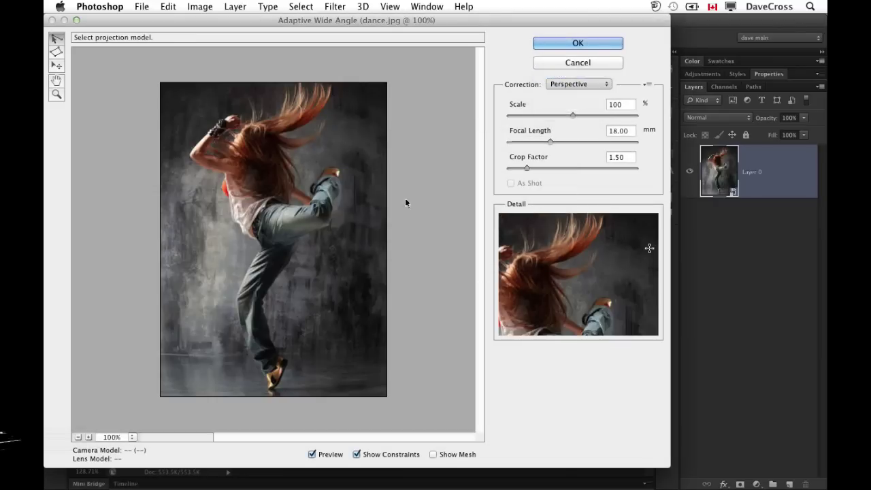
Draw a vertical constraint down the dancer's standing leg and apply the Adaptive Wide Angle filter
left_click(260, 255)
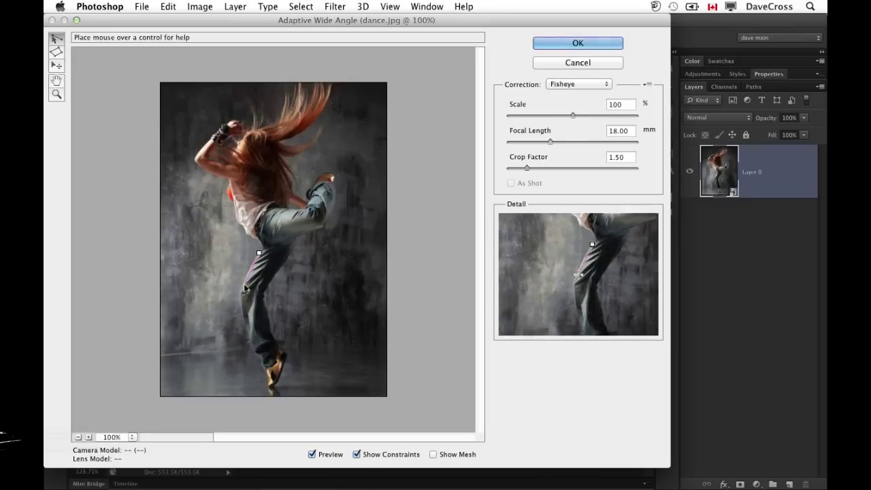
left_click(266, 354)
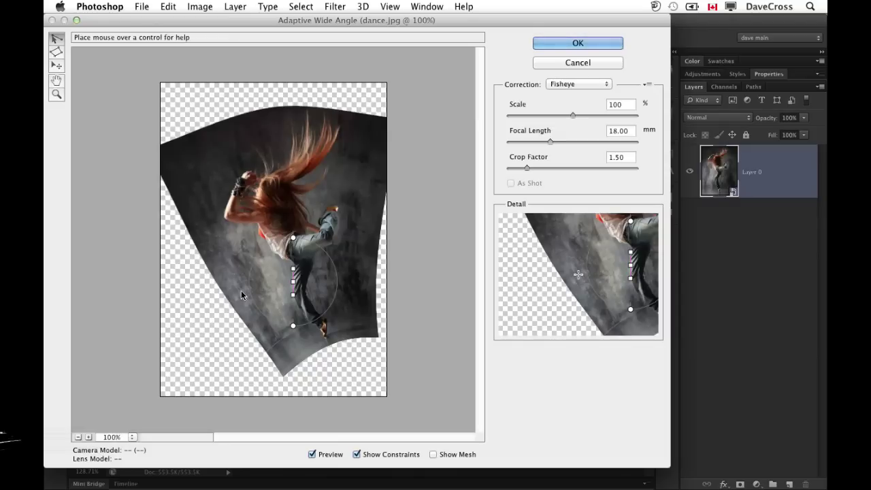
left_click(582, 42)
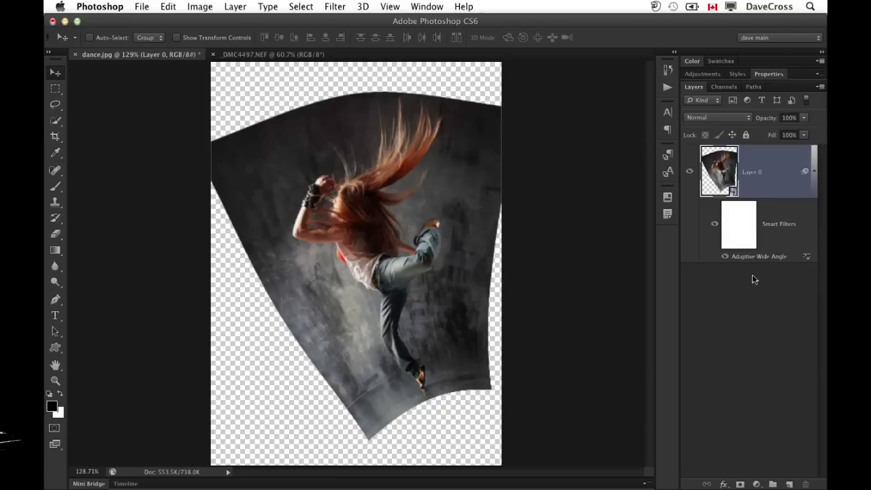
Try Multiply, Color Burn and Screen for the Adaptive Wide Angle smart filter's blending, and apply Pin Light as its mode
double_click(806, 258)
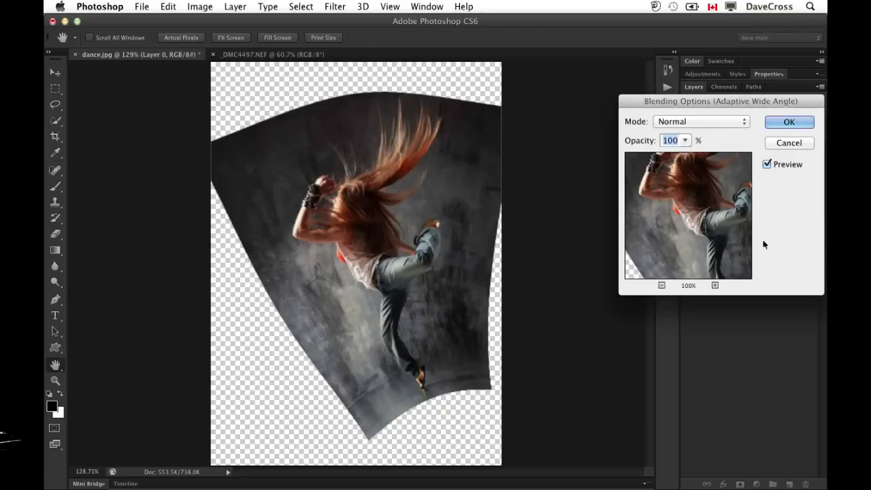
left_click_drag(694, 102, 628, 93)
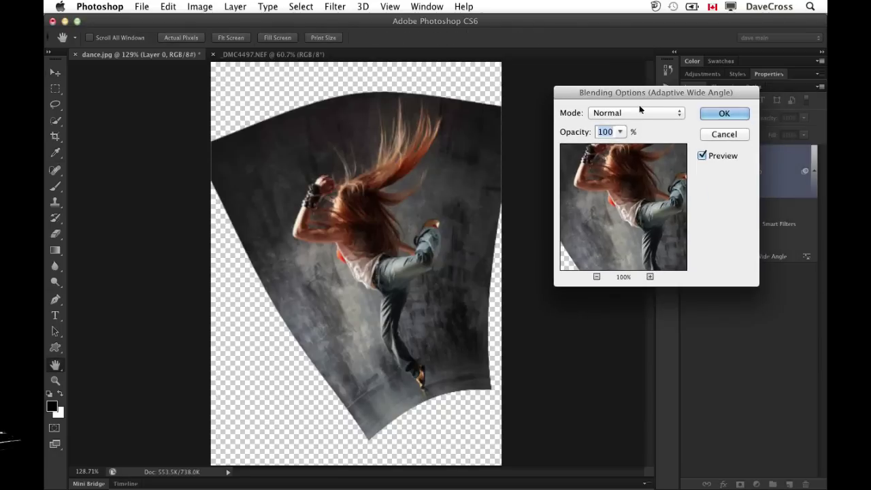
left_click(639, 114)
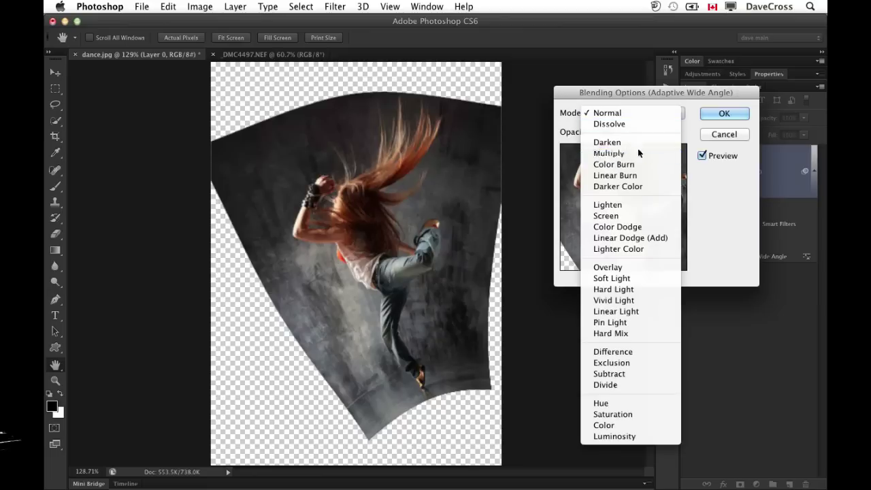
left_click(637, 151)
left_click(636, 113)
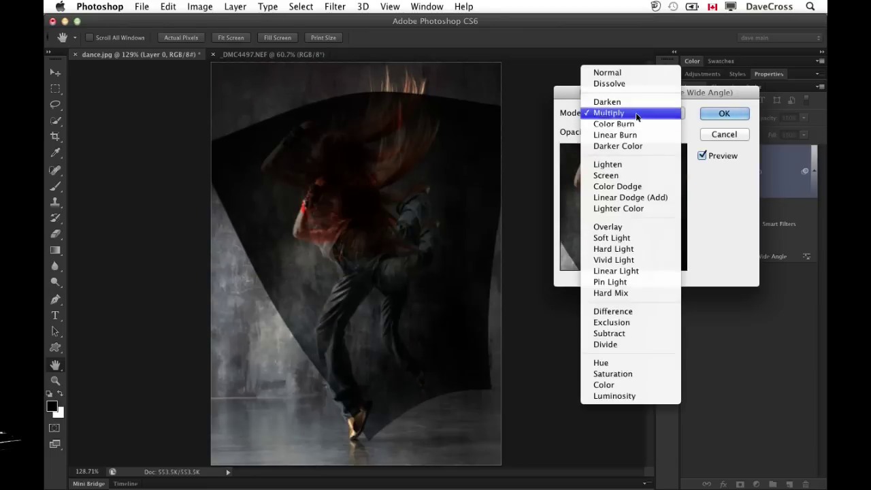
left_click(636, 123)
left_click(635, 116)
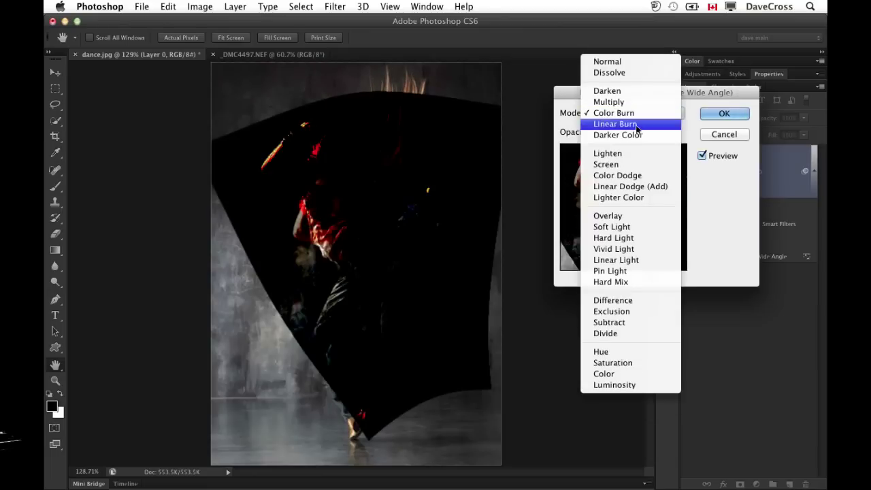
left_click(637, 165)
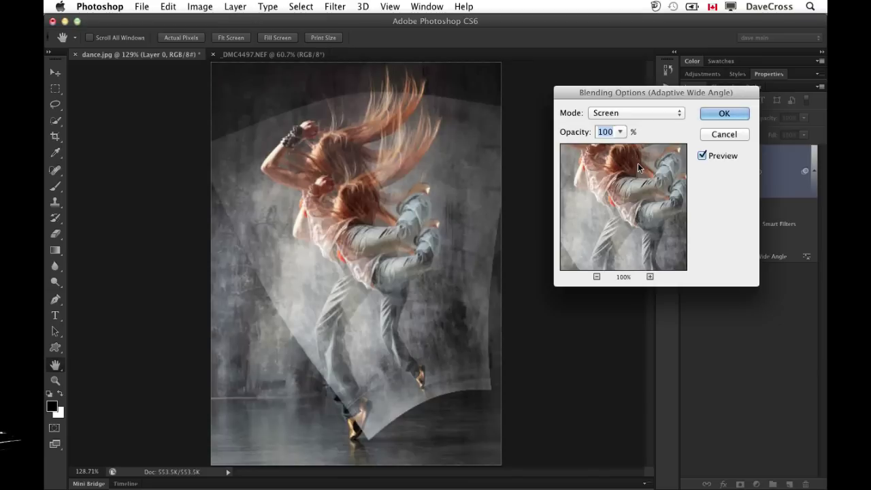
left_click(649, 115)
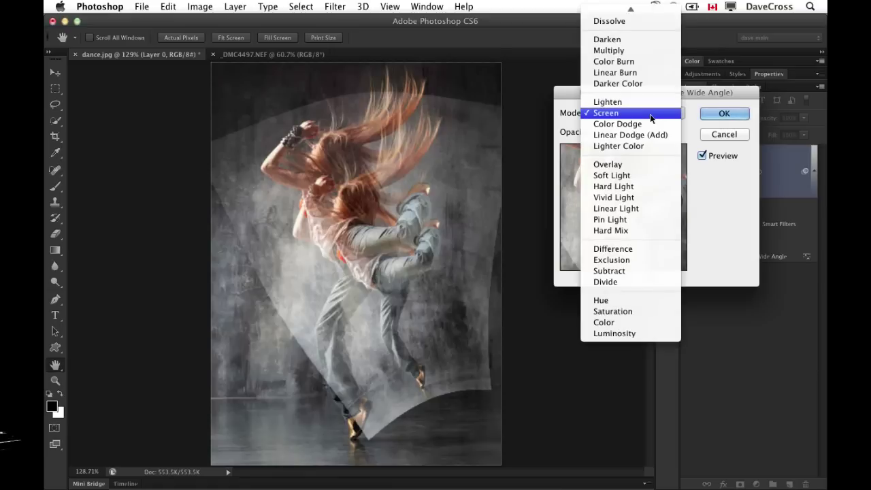
left_click(642, 219)
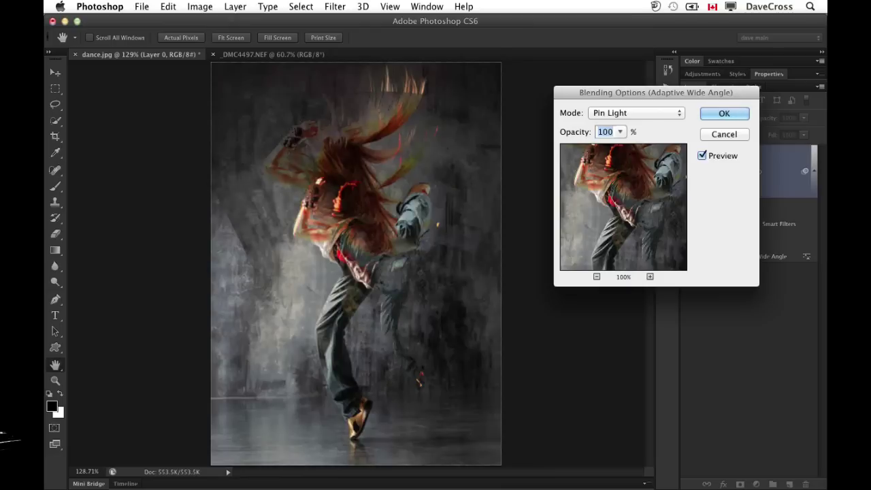
left_click(724, 113)
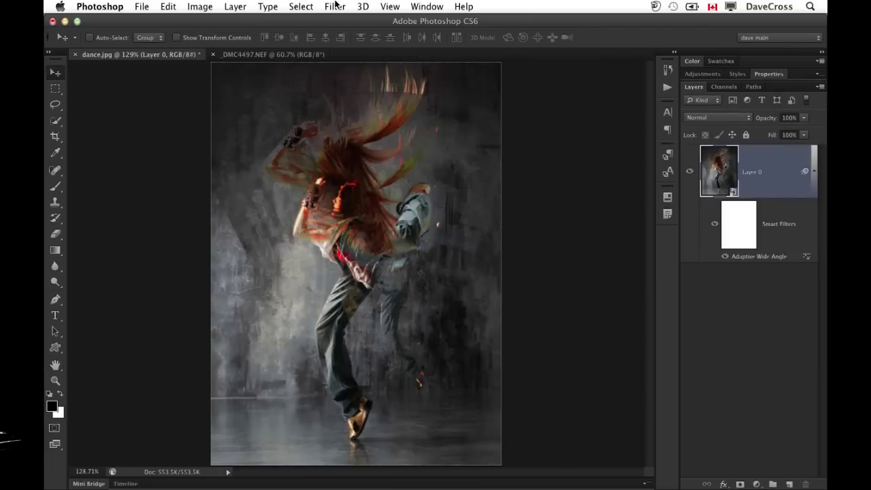
Apply a second Adaptive Wide Angle filter, with a constraint along the dancer's raised leg rotated to nearly horizontal
left_click(336, 5)
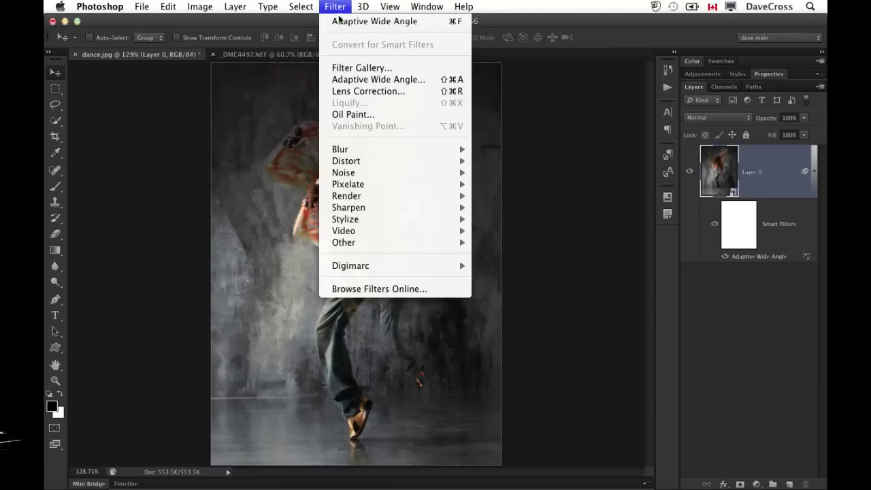
left_click(338, 21)
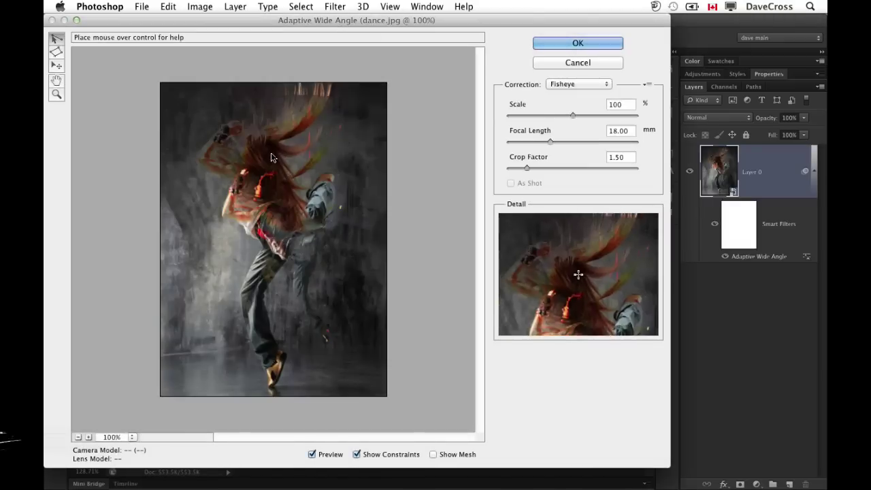
left_click(332, 186)
left_click(288, 250)
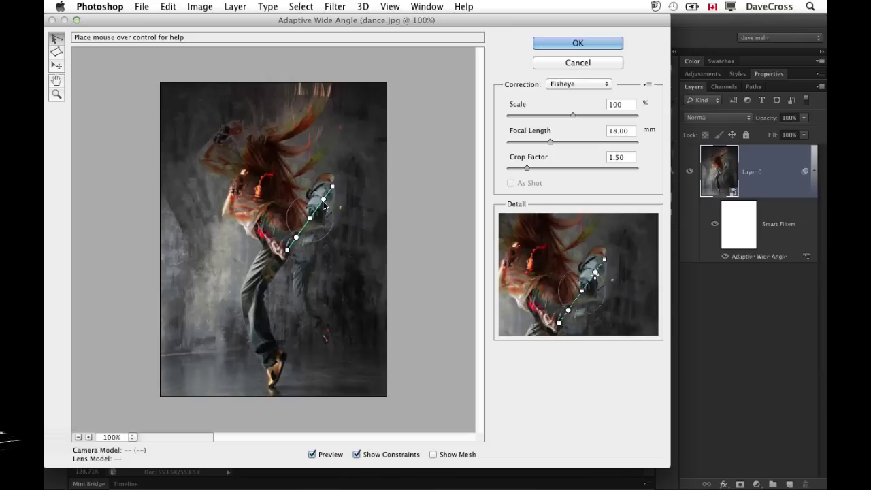
left_click_drag(324, 204, 333, 225)
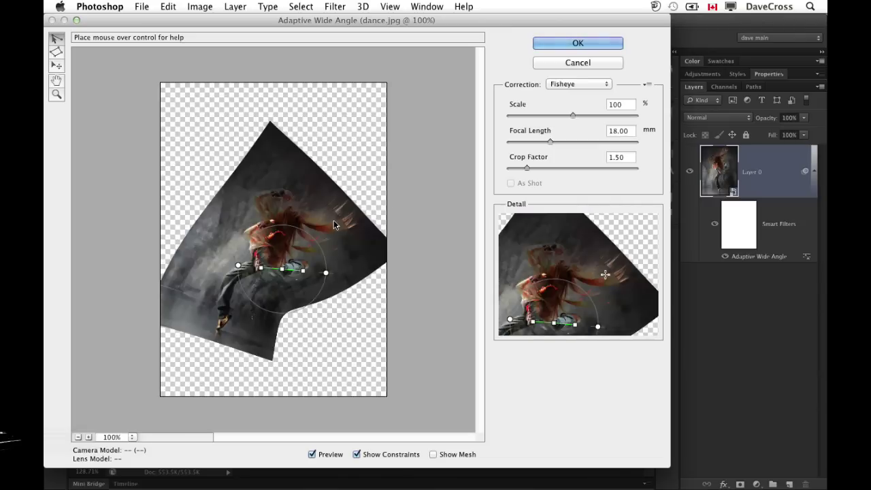
left_click(559, 45)
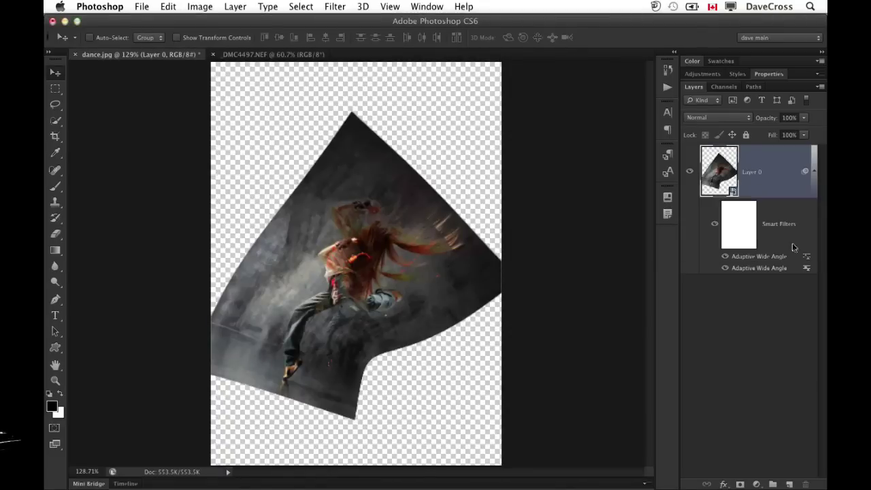
Try Overlay as the blending mode of the lower Adaptive Wide Angle smart filter, and apply Subtract as its mode
double_click(806, 268)
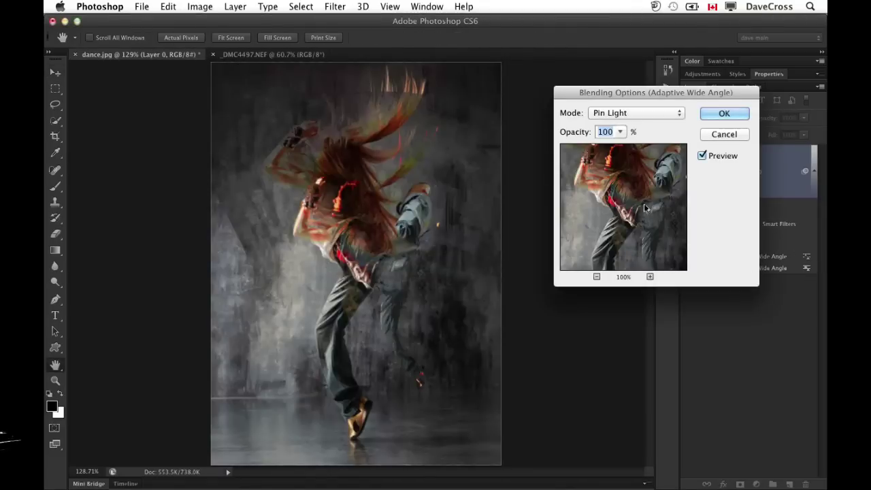
left_click(637, 113)
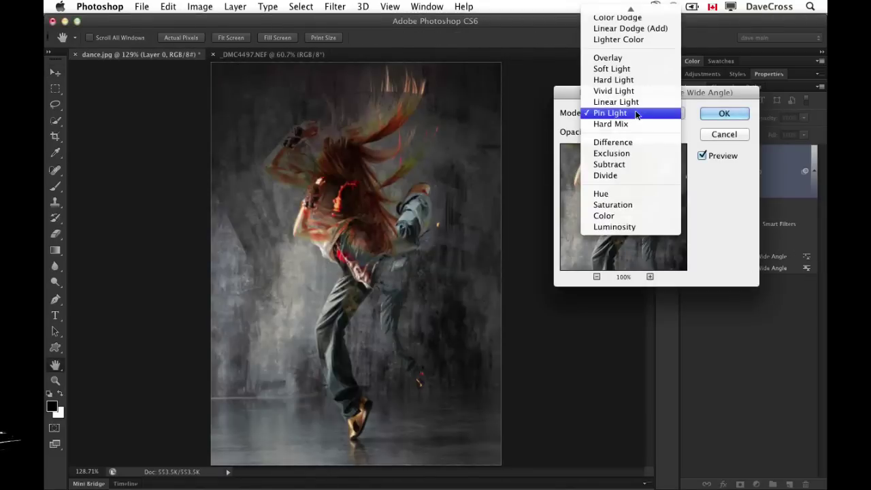
left_click(619, 58)
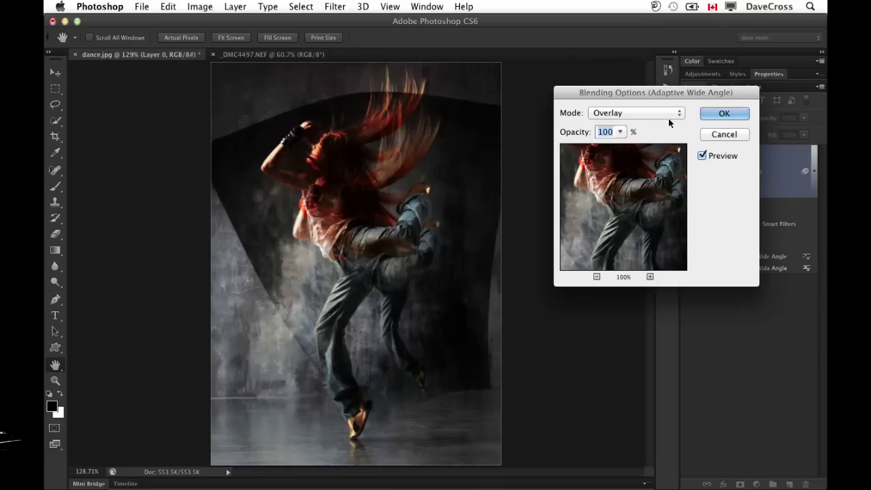
left_click(642, 116)
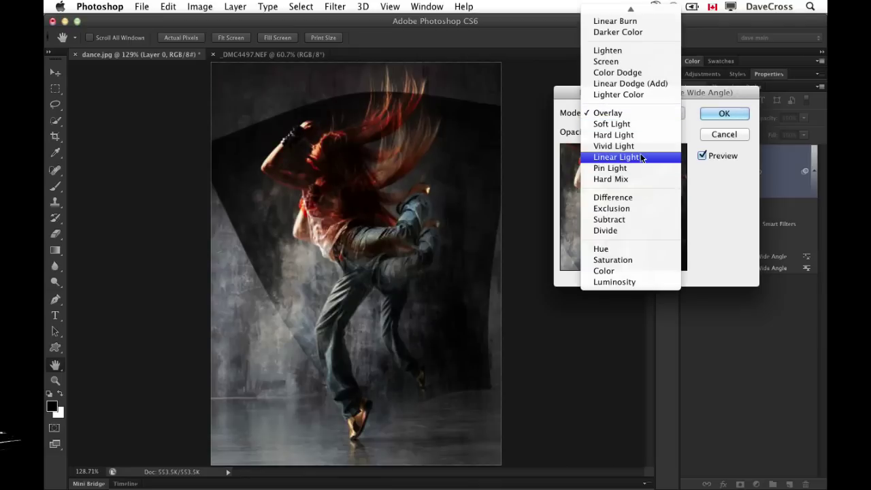
left_click(636, 220)
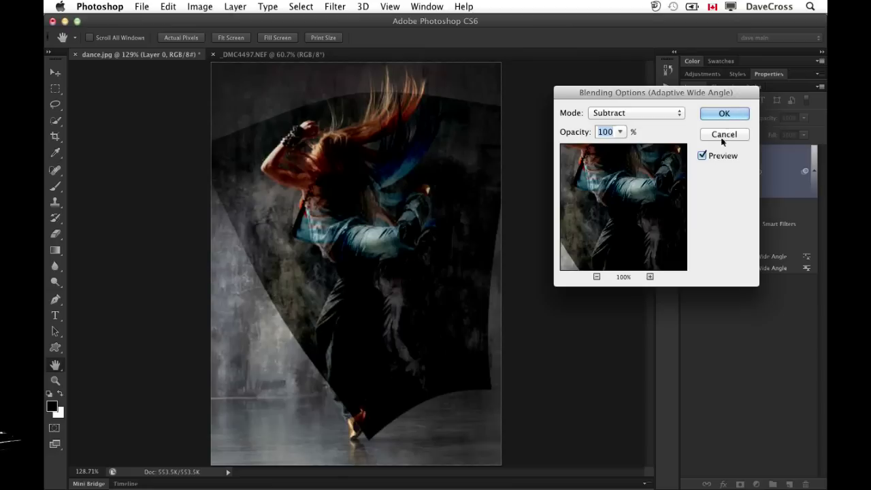
left_click(723, 113)
Delete the lower Adaptive Wide Angle smart filter and set the remaining one's blending to Pin Light at 71% opacity
left_click_drag(772, 270, 781, 340)
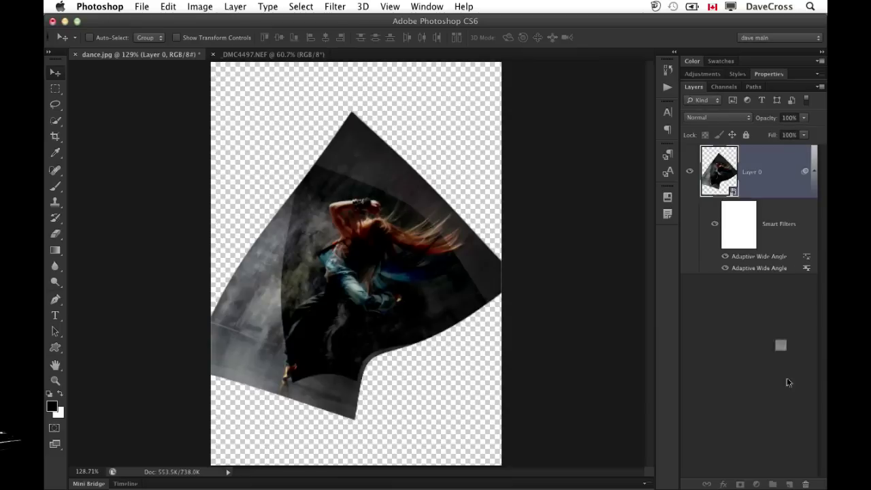
left_click_drag(806, 484, 806, 484)
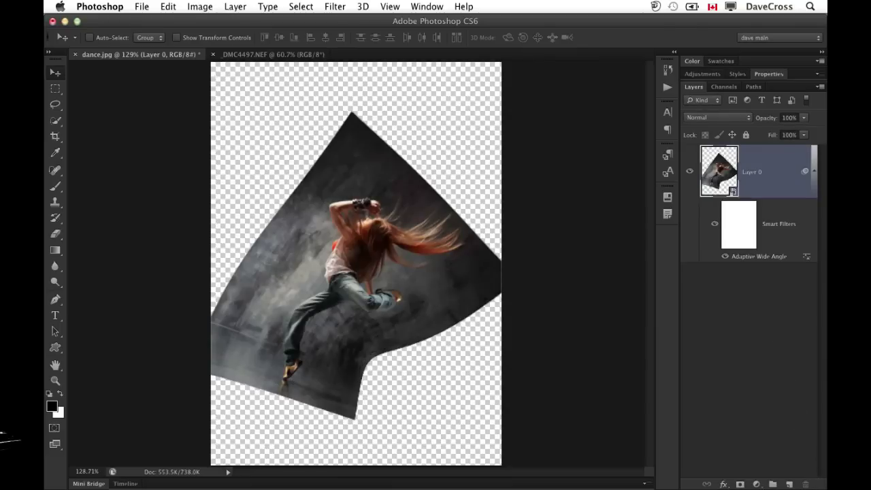
double_click(806, 258)
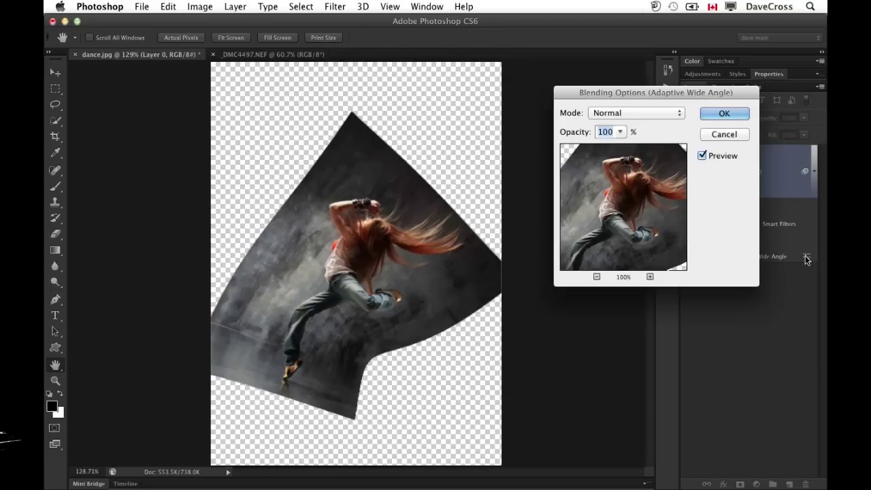
left_click(630, 112)
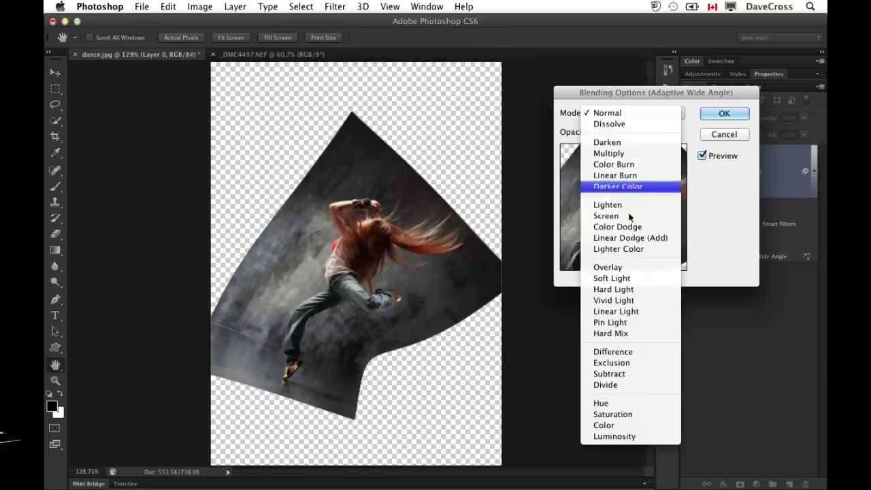
left_click(636, 319)
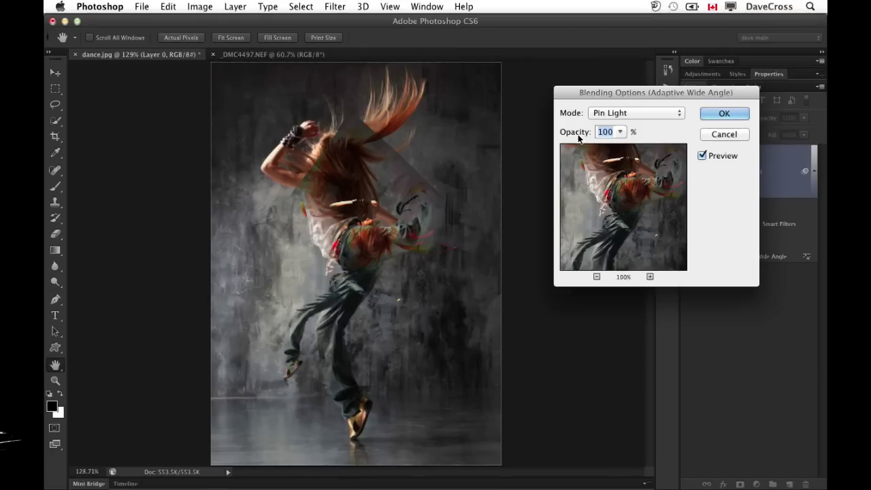
left_click_drag(579, 138, 561, 136)
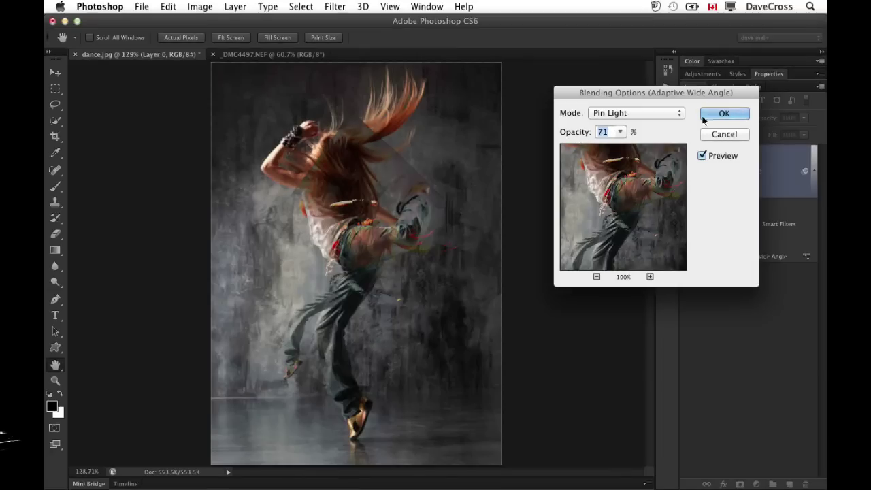
left_click(709, 113)
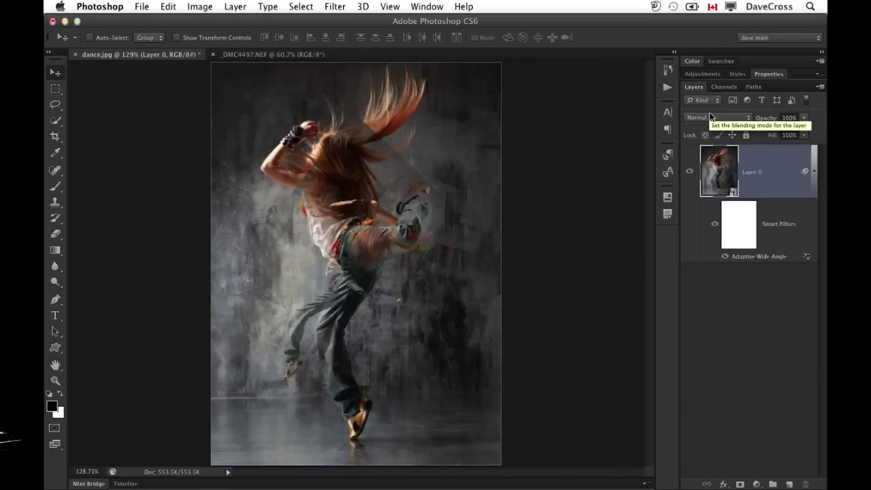